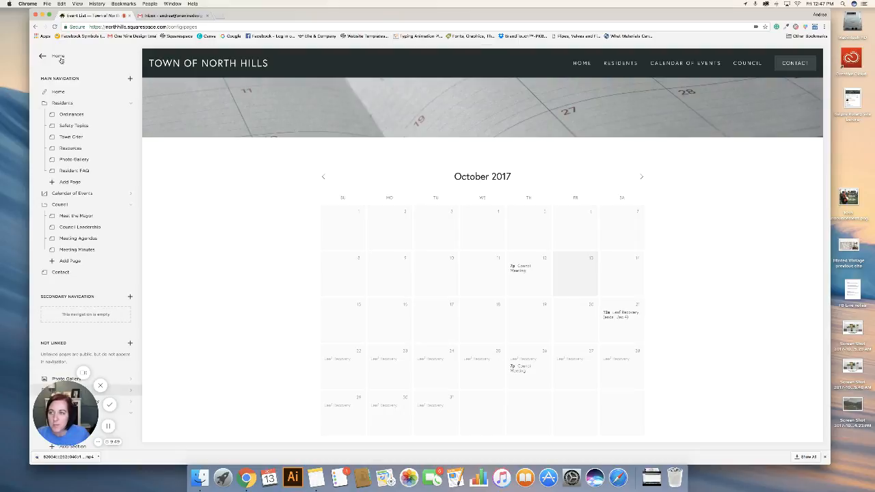
View the Calendar of Events cover page and follow its See Upcoming Events link to the monthly calendar.
click(59, 58)
click(76, 125)
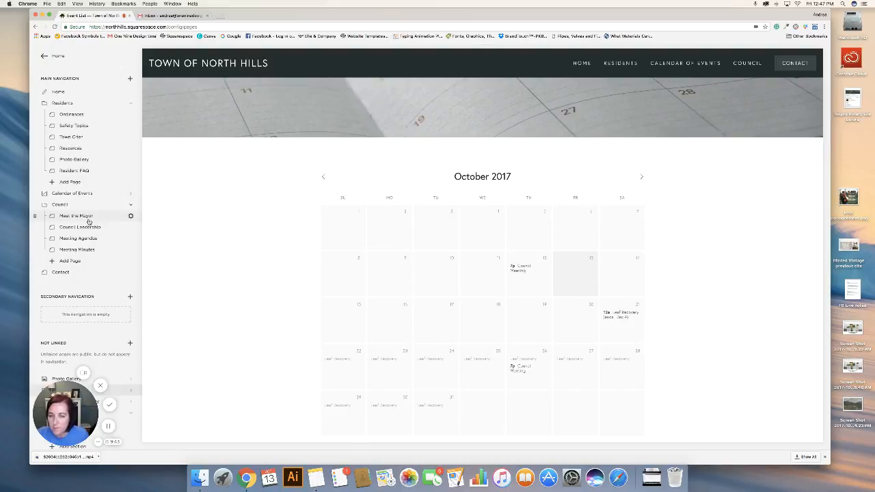
scroll(89, 218, down, 3)
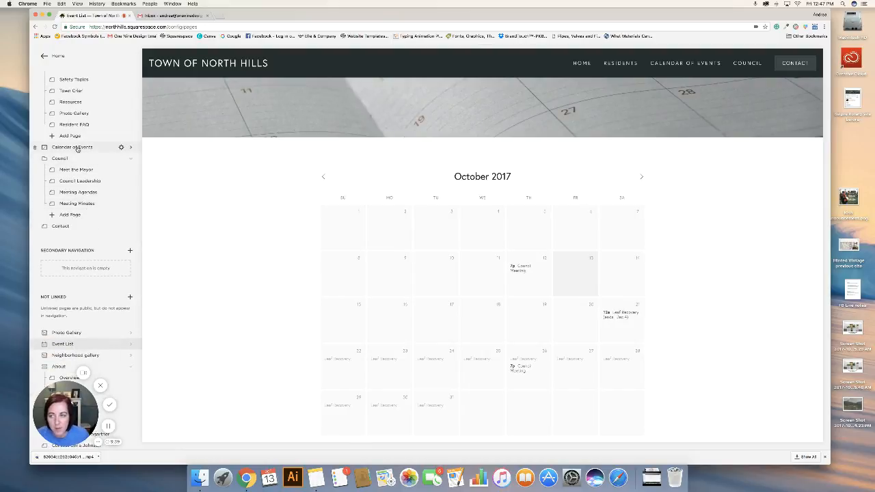
scroll(76, 149, up, 3)
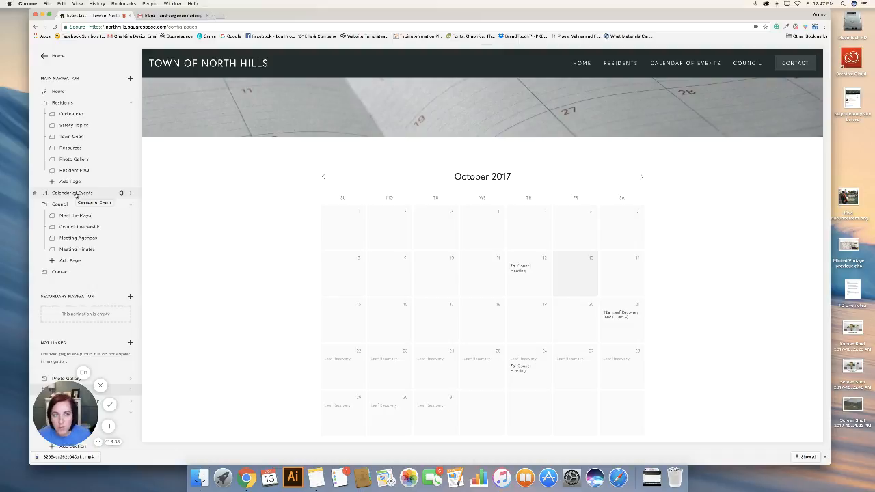
click(72, 193)
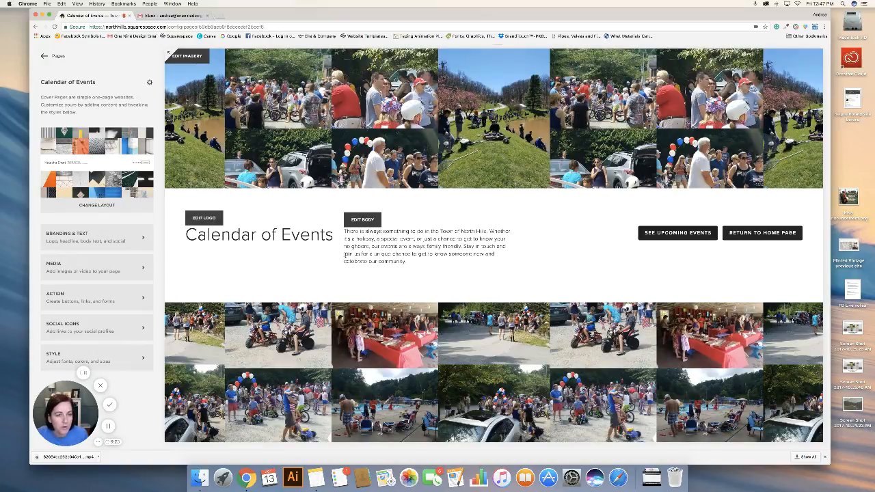
click(662, 235)
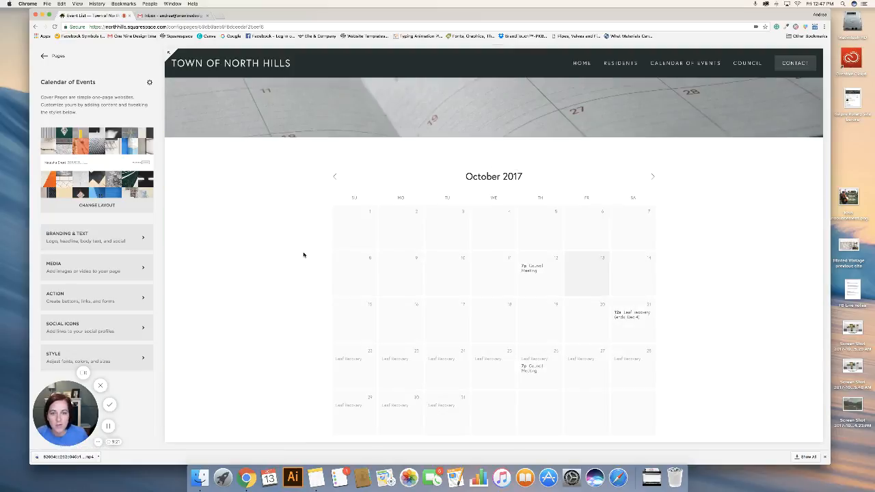
click(54, 58)
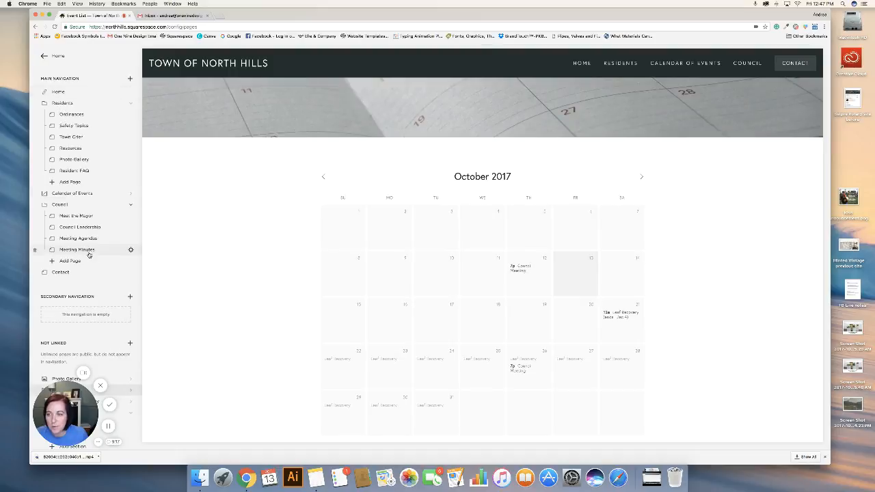
Open the Leaf Recovery event from the unlinked Event List page for editing.
scroll(88, 255, down, 5)
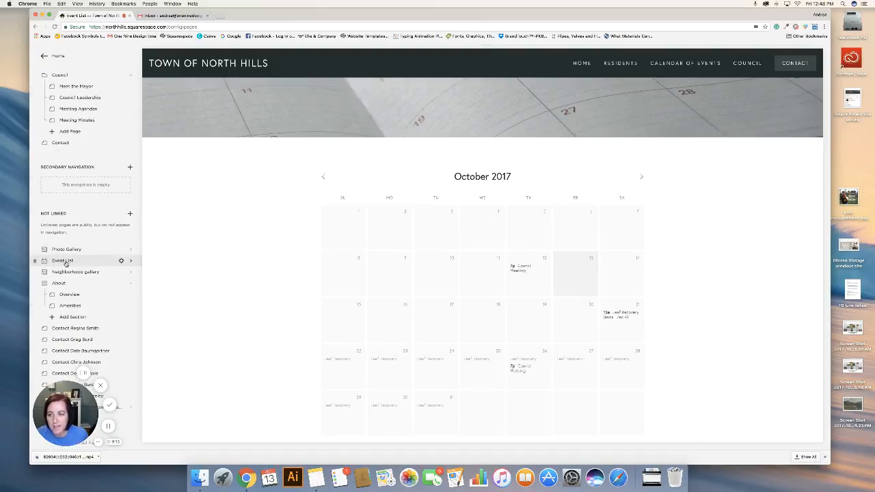
click(66, 264)
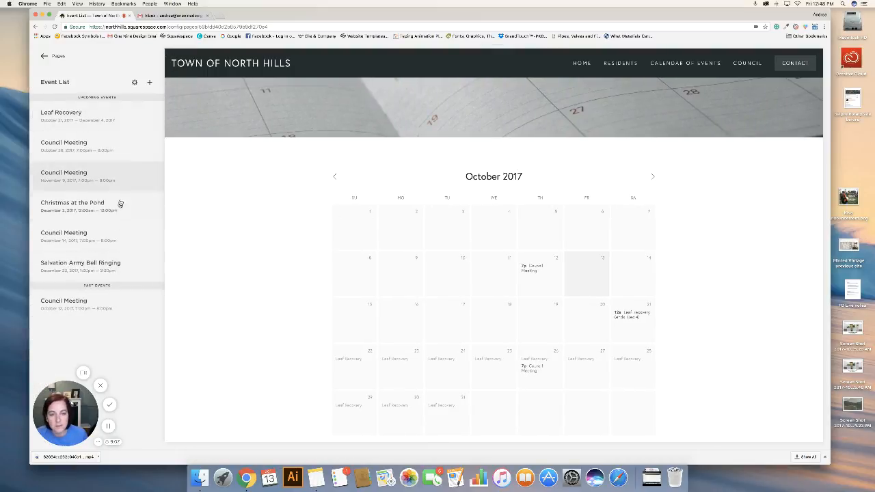
click(99, 116)
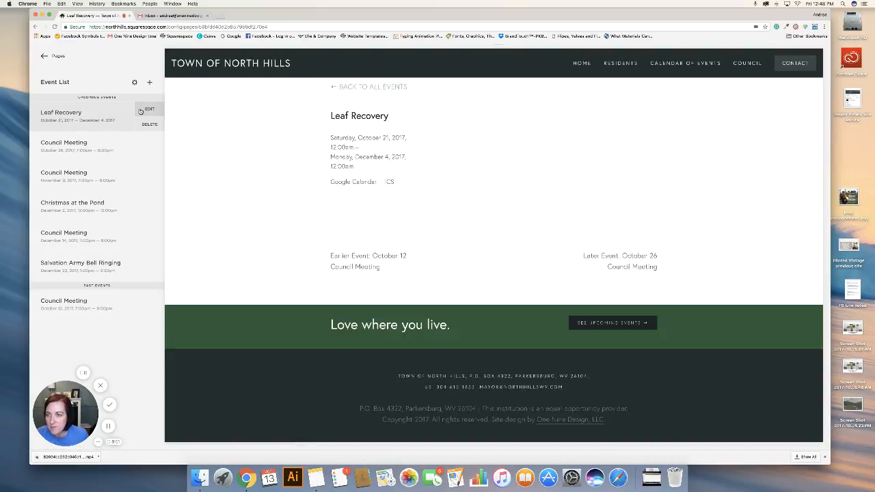
click(147, 110)
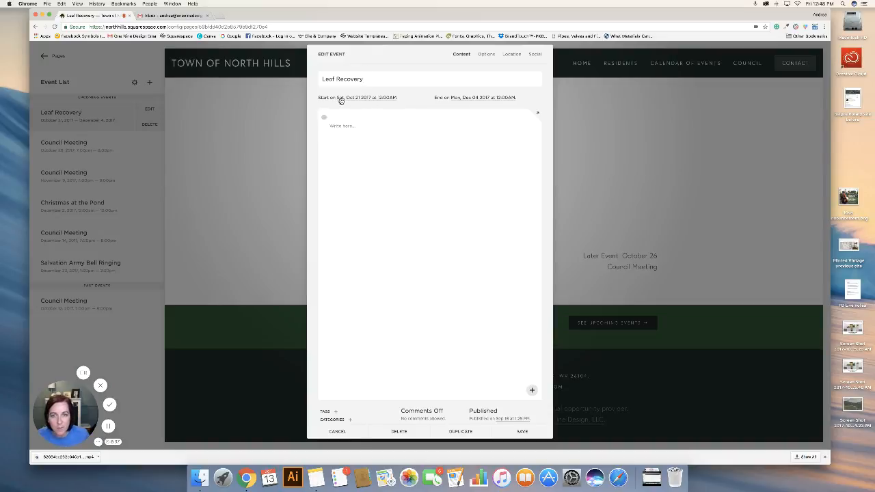
Set the Leaf Recovery event to start on October 19, 2017 and end on November 30, 2017.
click(375, 99)
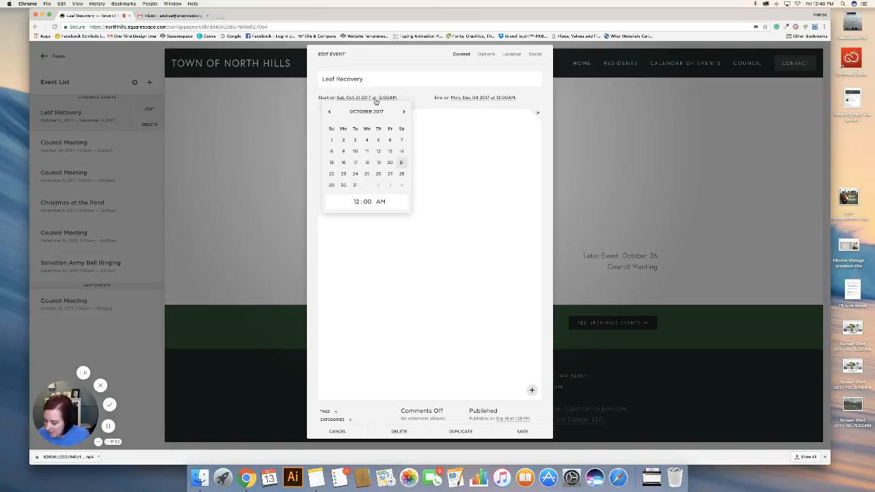
click(378, 164)
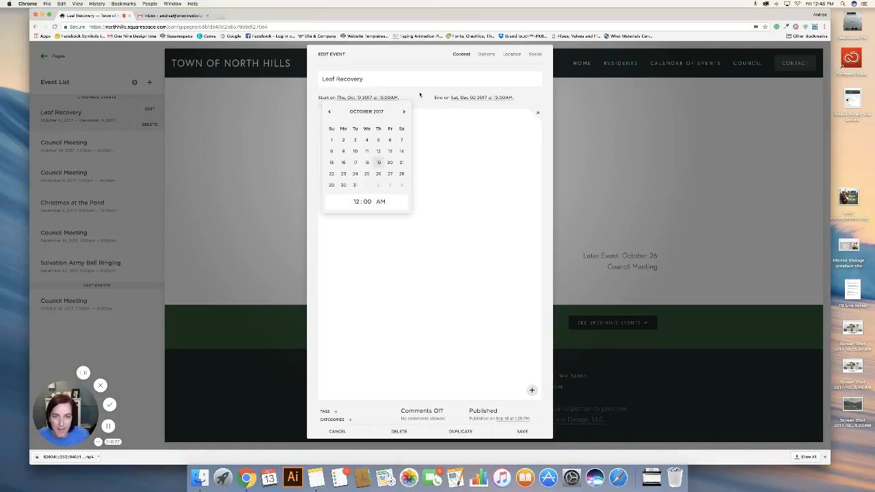
click(420, 95)
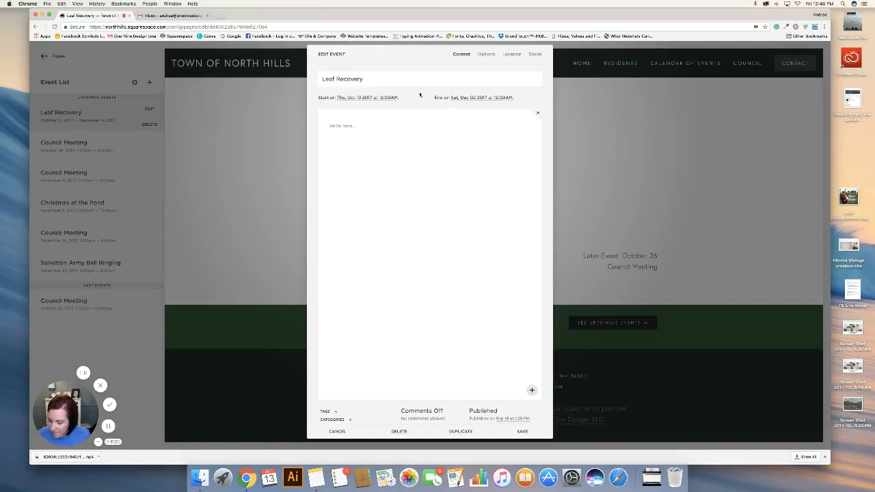
click(479, 98)
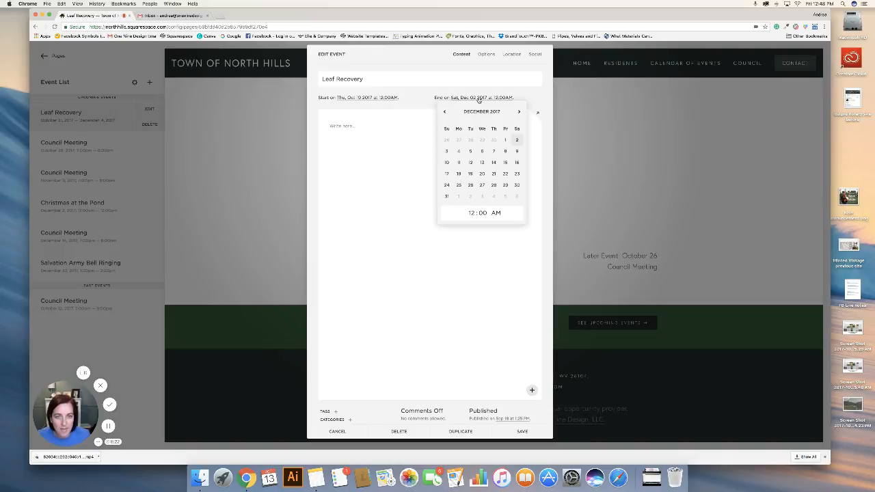
click(444, 112)
click(494, 186)
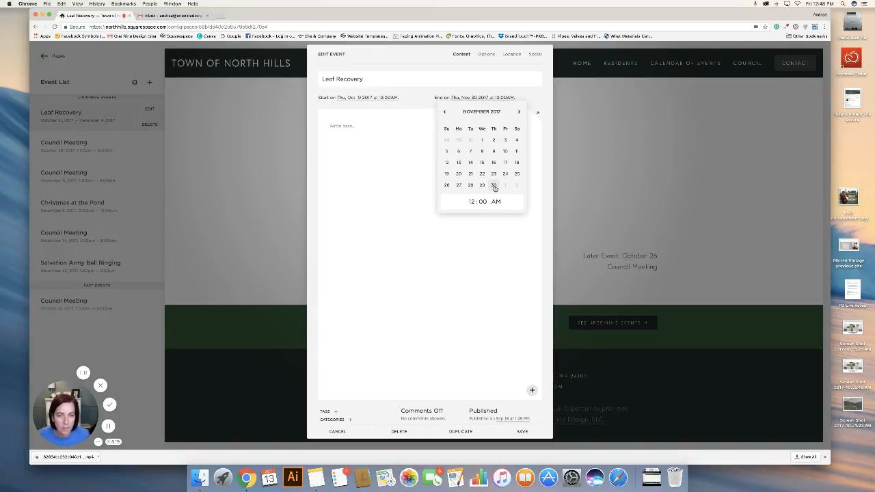
click(411, 97)
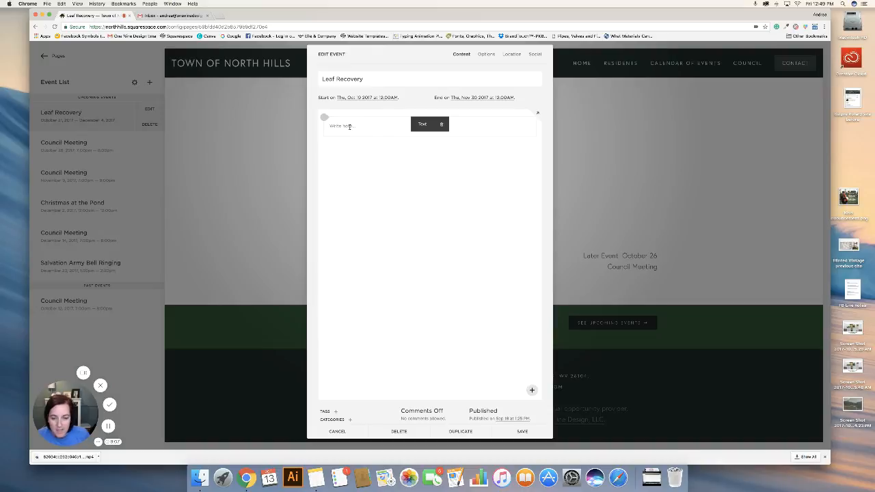
Add the description "If you would like to volunteer, please contact < >." to the Leaf Recovery event and save it.
click(350, 126)
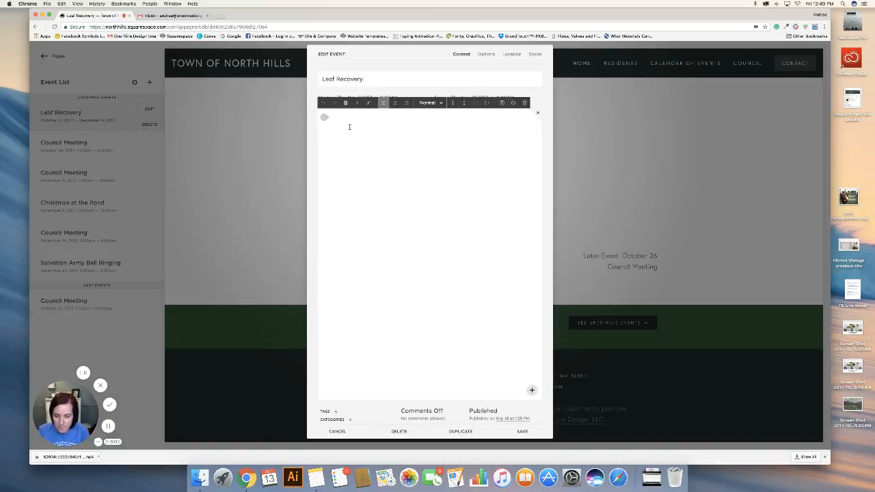
text(If you would)
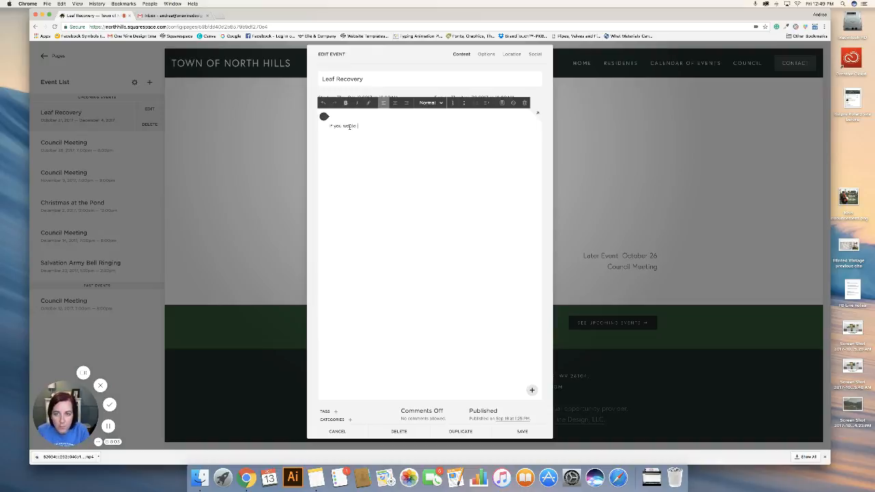
text( like to volunte)
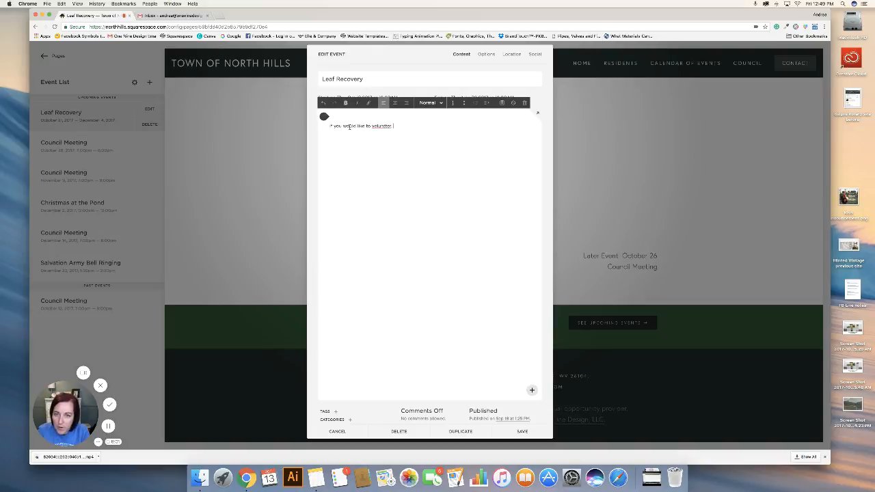
text(er please co)
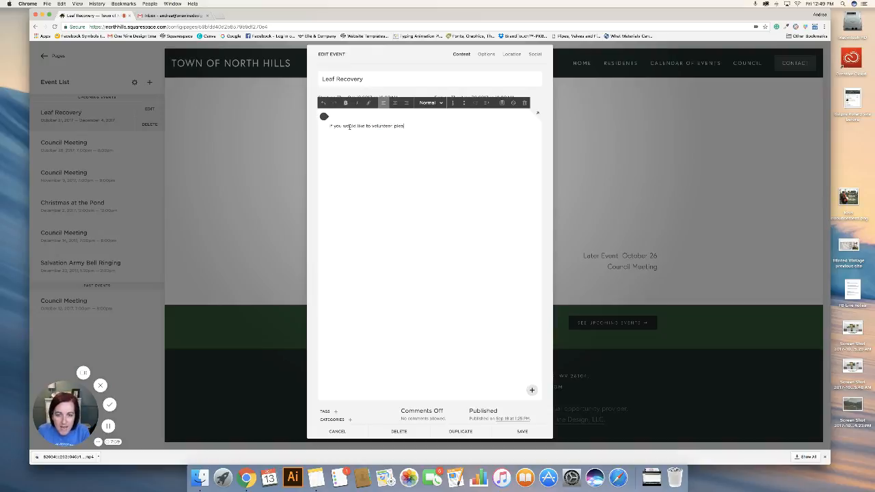
text(ntact < >.)
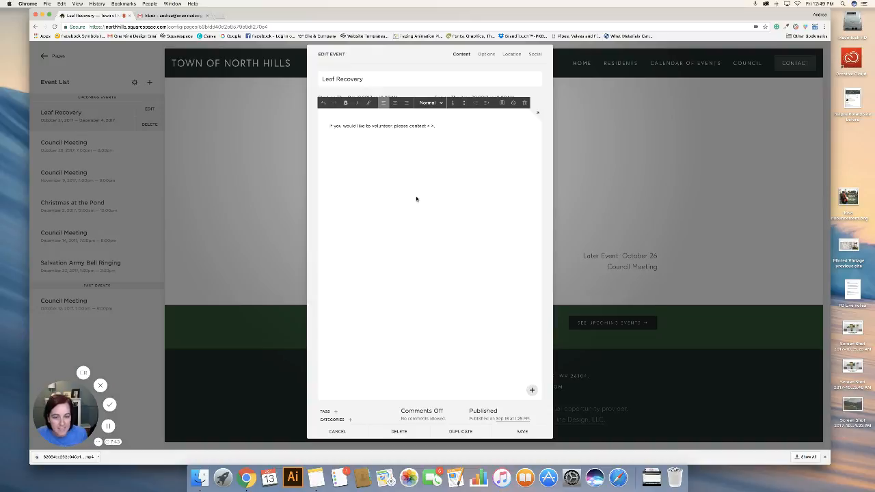
click(521, 430)
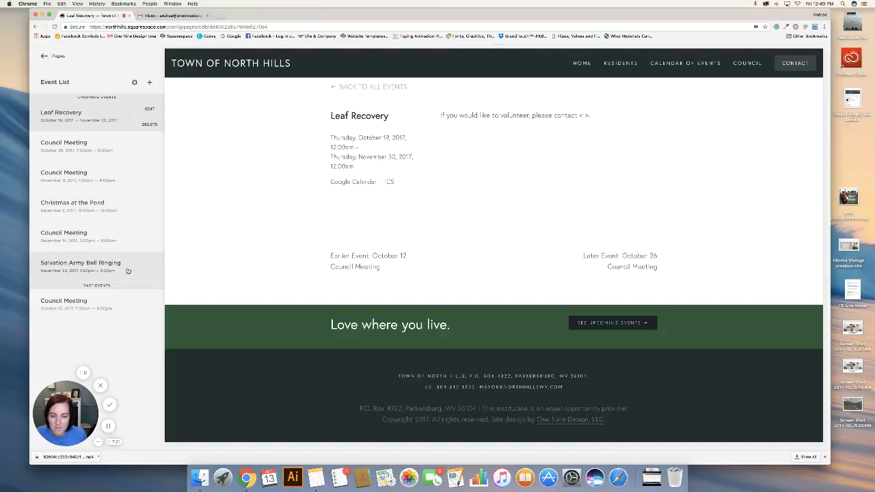
Create a new event in the Event List titled "Website Training Video".
click(151, 82)
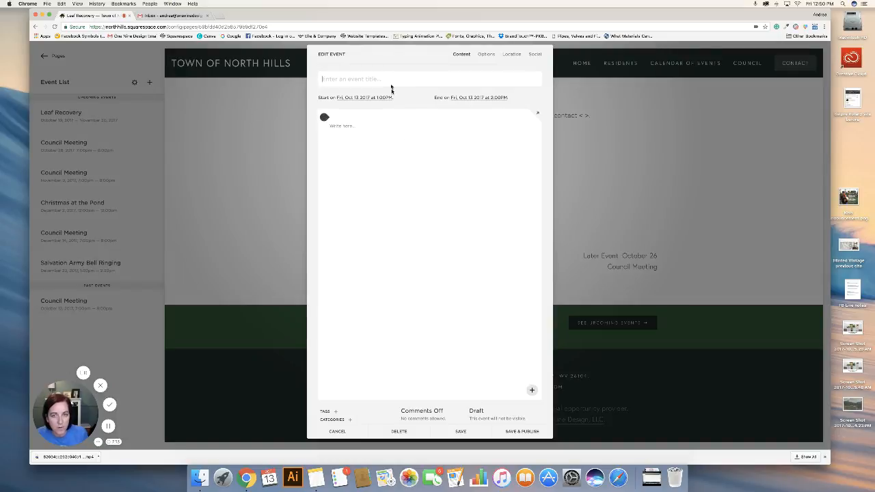
text(Eve)
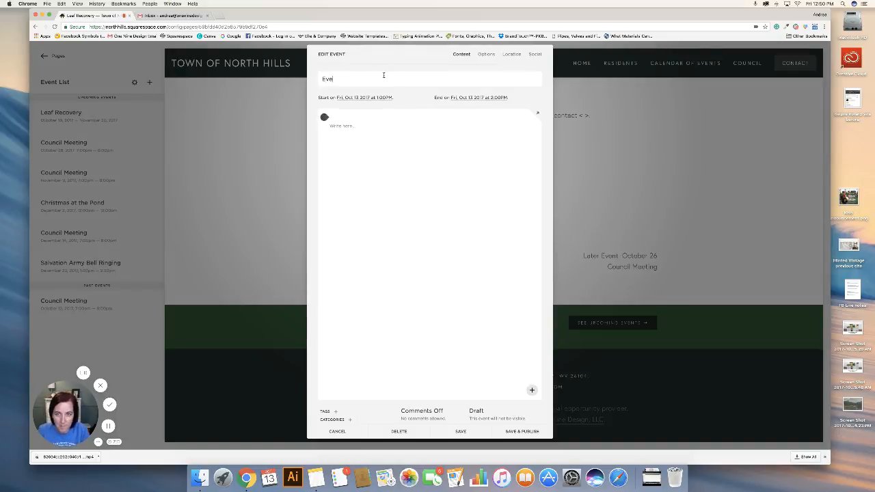
text(nt Title)
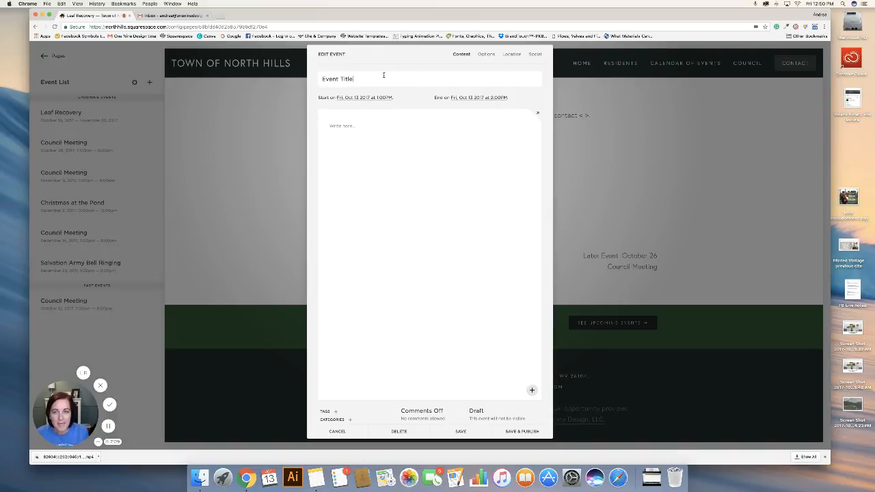
drag(367, 77, 315, 81)
text(We)
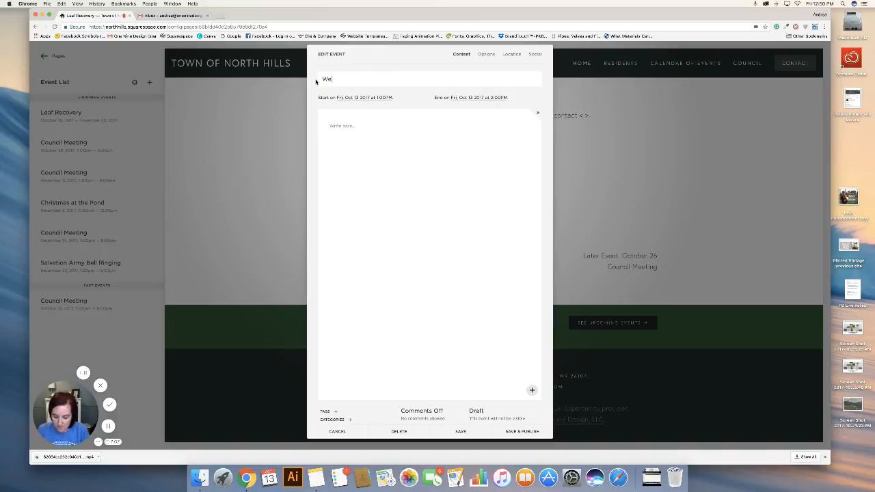
text(bsite Training Video)
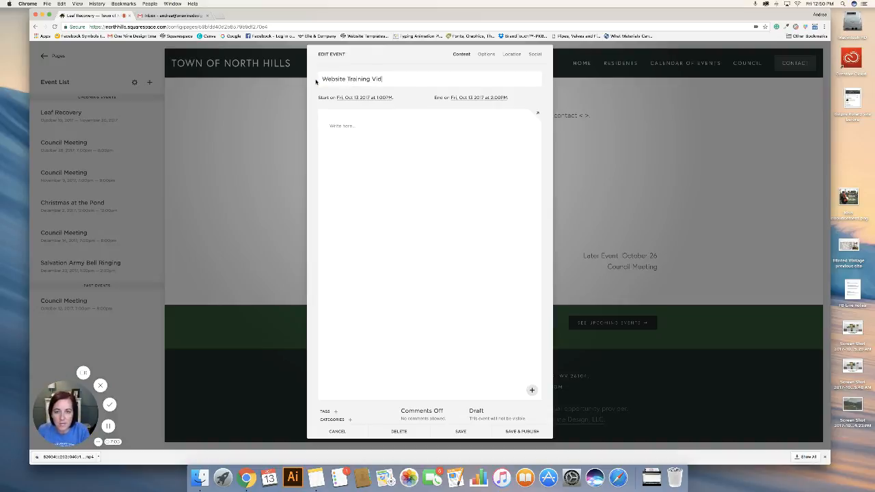
Set the Website Training Video event's start time to 3:00 PM.
click(369, 99)
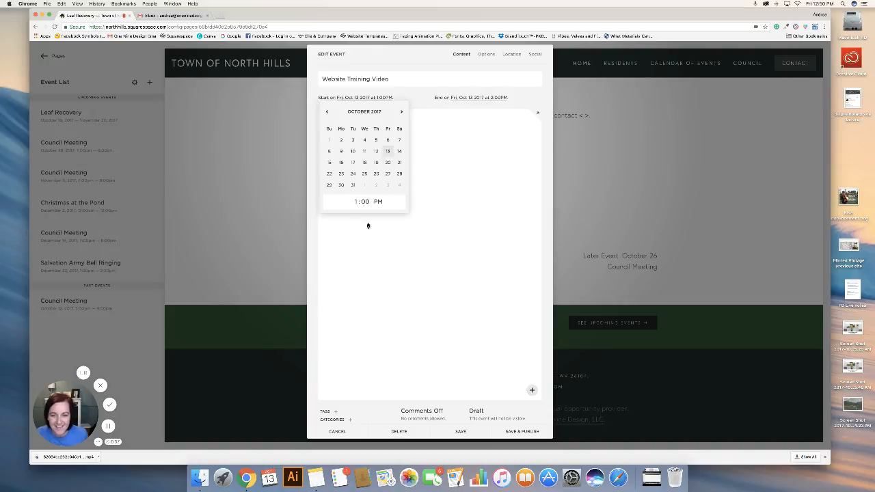
click(356, 202)
text(3)
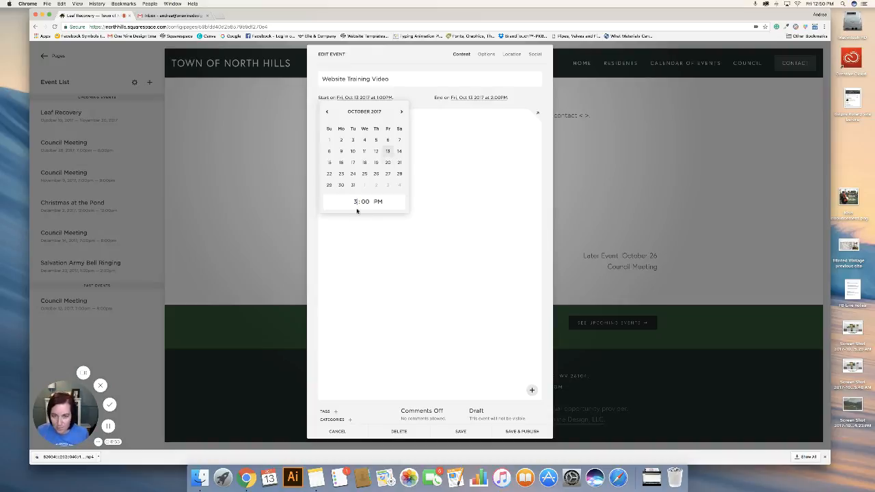
click(479, 103)
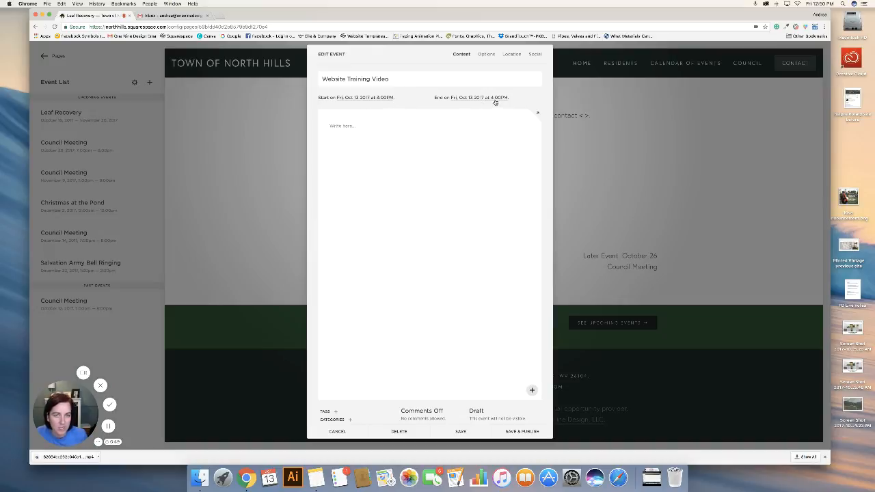
Write the new event's description as "Learn how to use your new website with One Nine Design!".
click(363, 125)
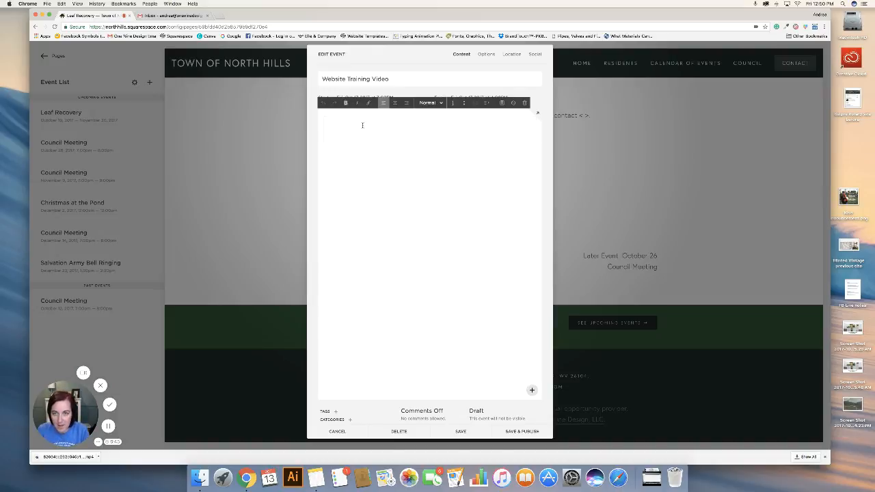
text(Learn how to )
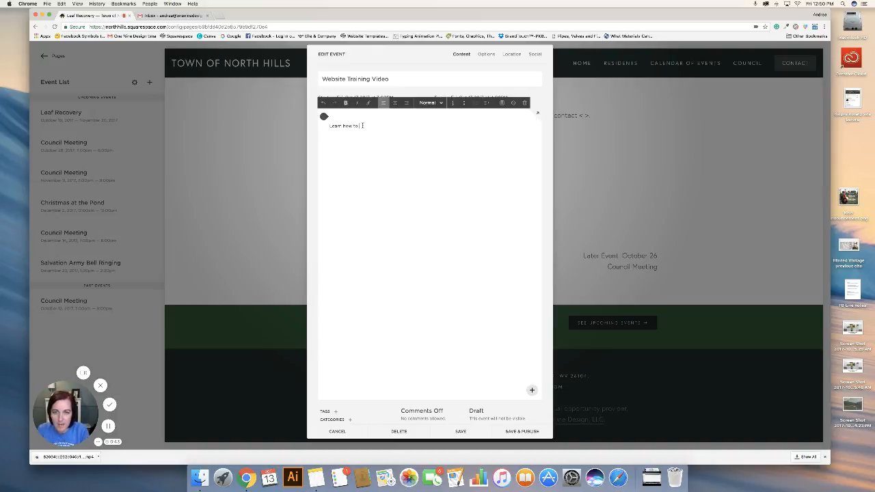
text(use your new web)
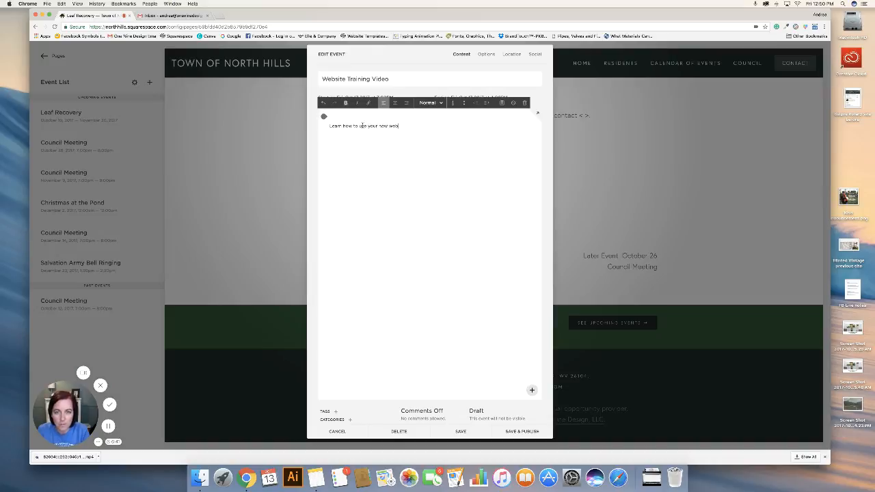
text(site with One Nine )
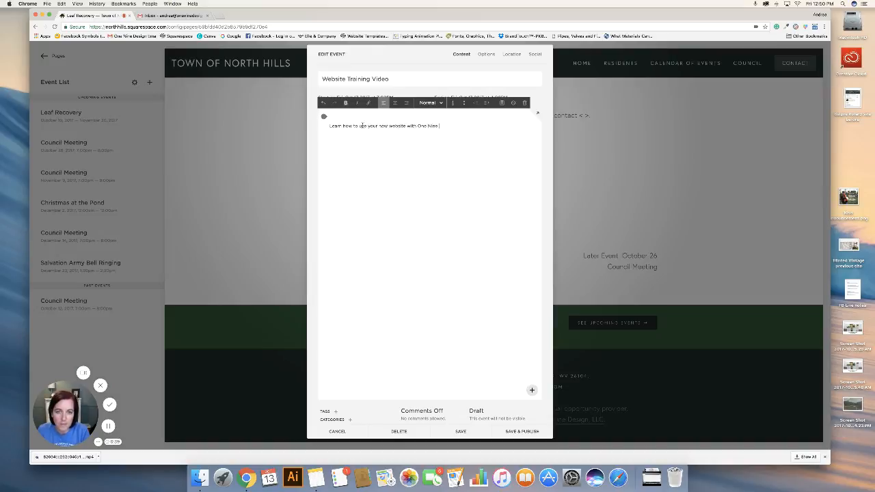
text(Design!)
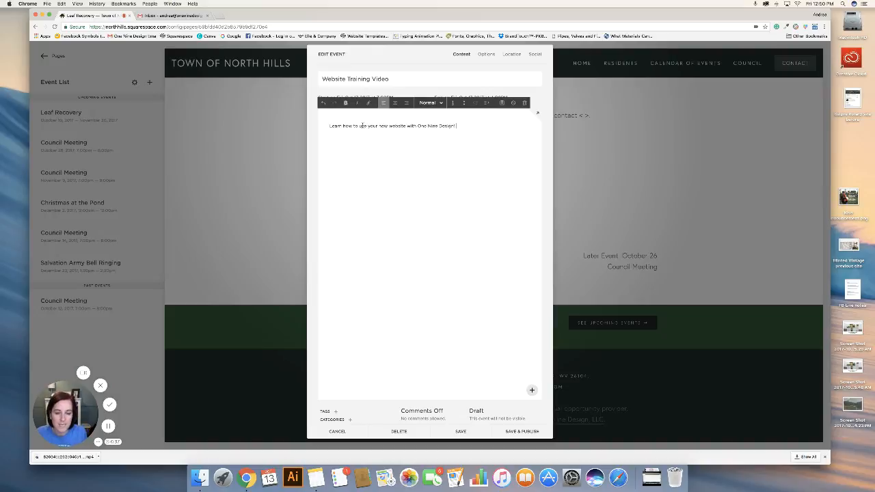
Add the image 20170910_122714.jpg from Downloads as the Website Training Video event's thumbnail.
click(486, 55)
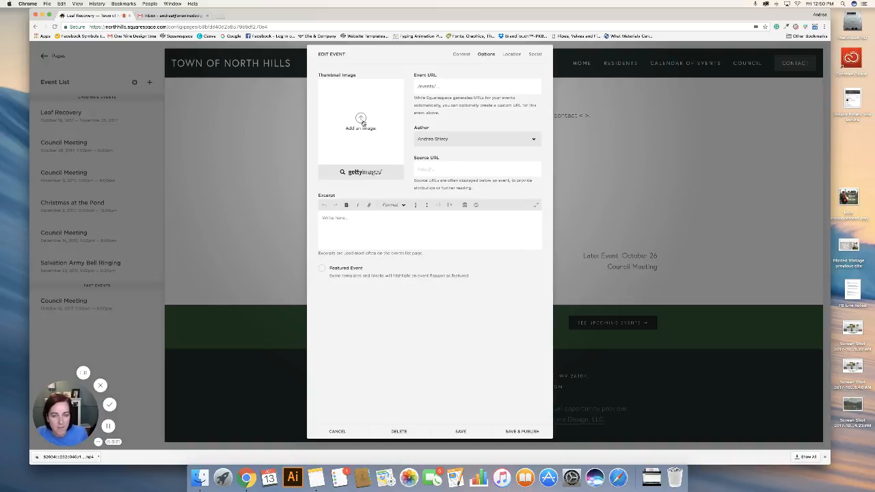
click(361, 119)
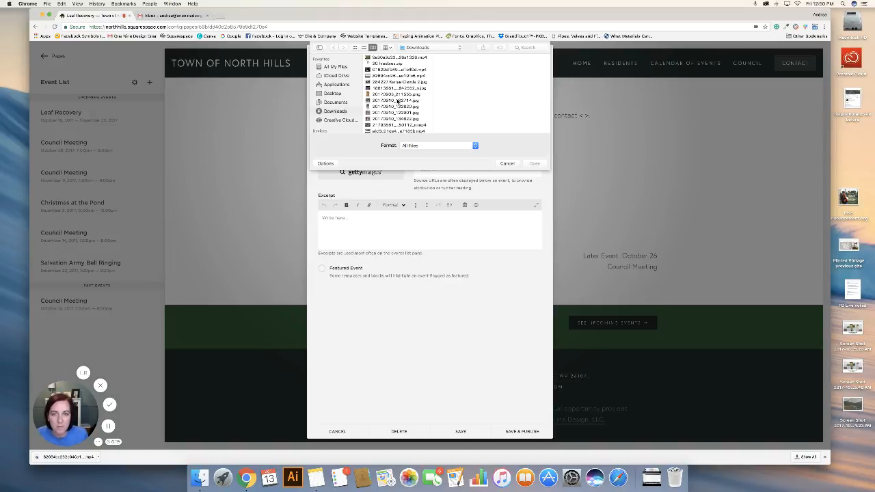
click(398, 101)
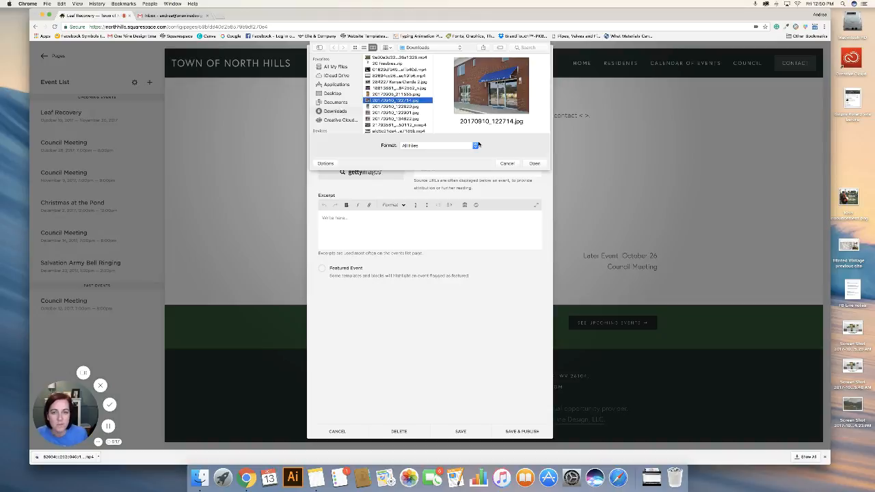
click(533, 164)
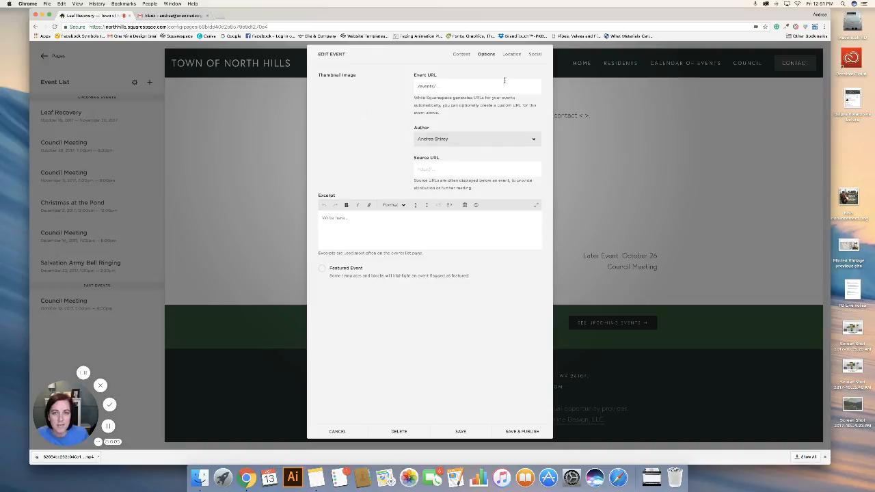
Set the event's location to the business One Nine Design with its suggested street address, and publish the event.
click(506, 55)
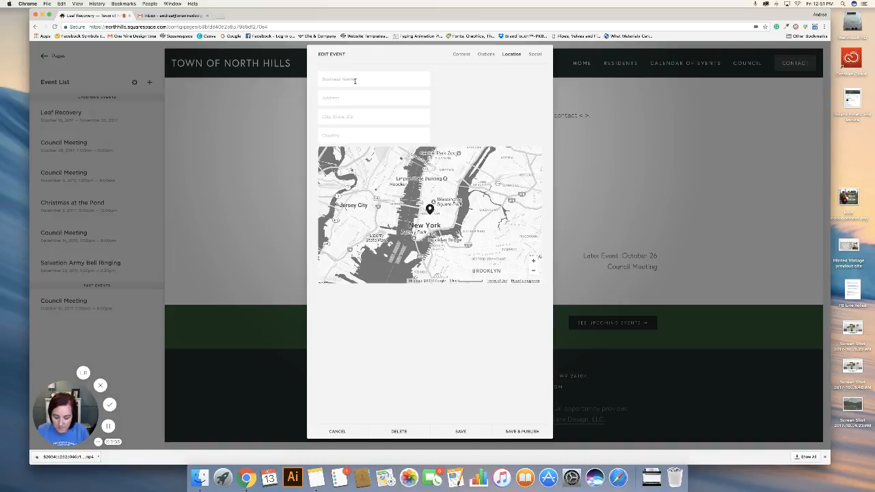
text(One)
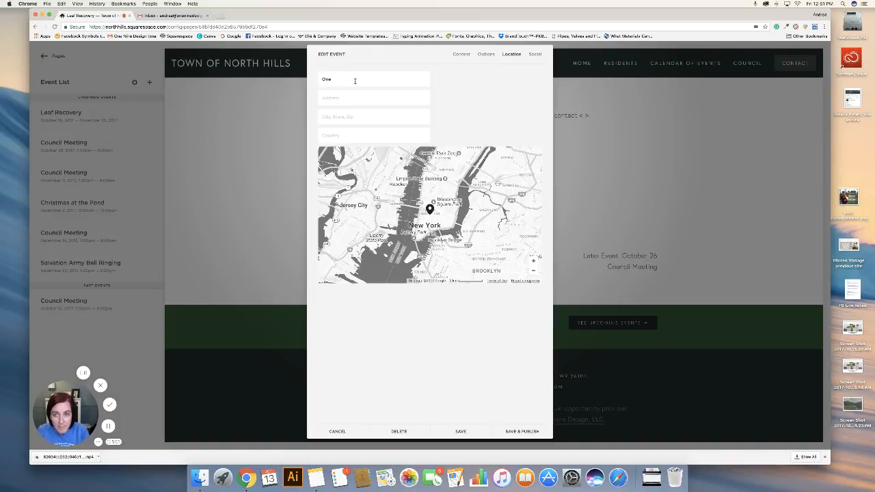
text( Nine Design)
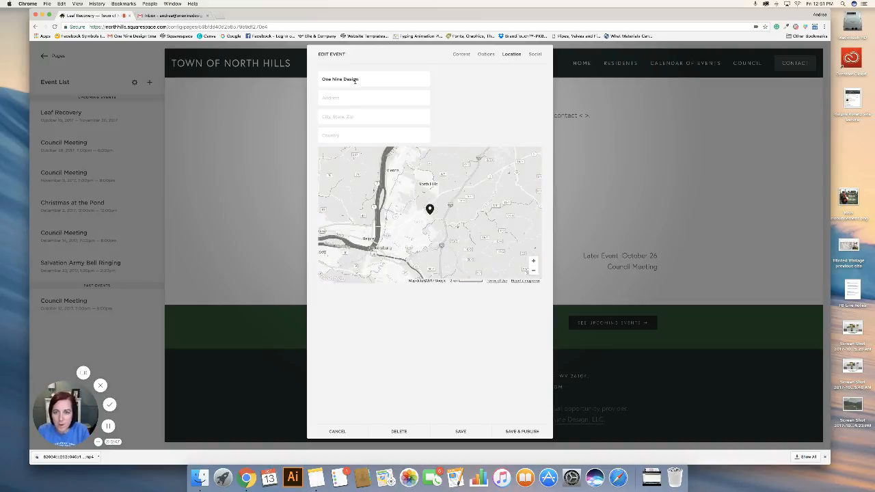
key(Tab)
text(112 Center)
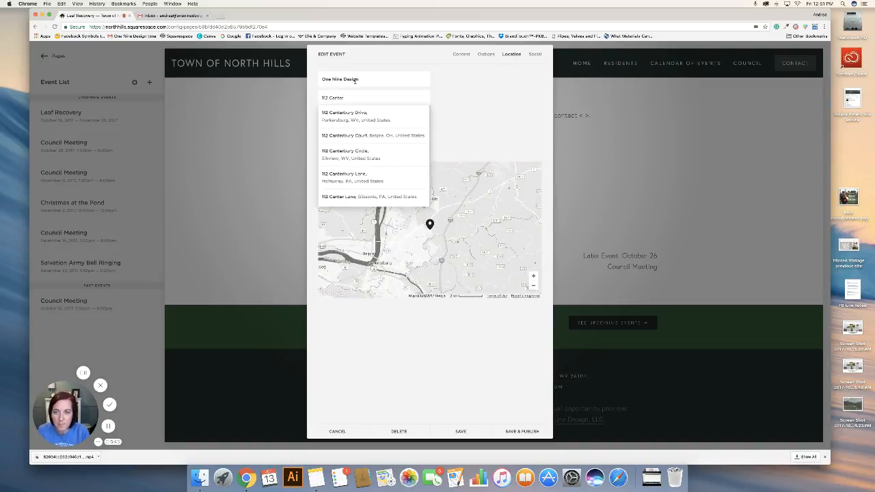
click(373, 118)
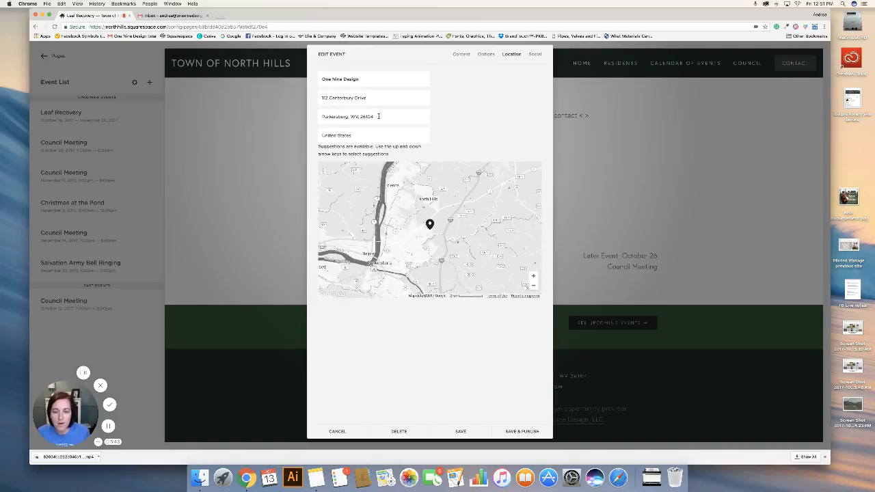
click(522, 432)
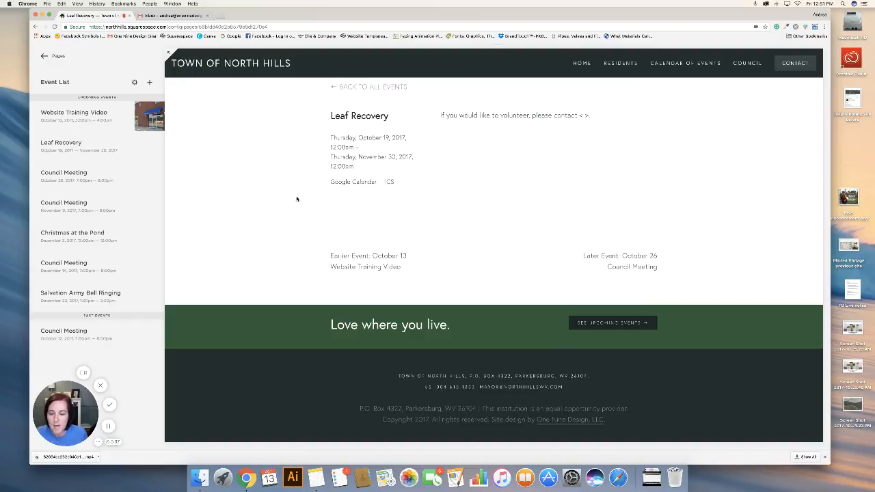
Return to the full events calendar and examine how the events appear in the October 2017 month view.
click(369, 87)
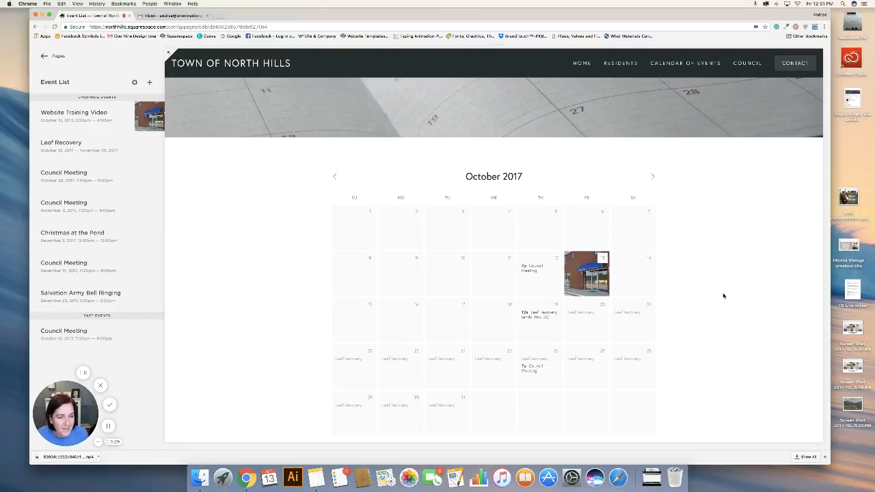
scroll(723, 295, down, 1)
scroll(723, 295, down, 1)
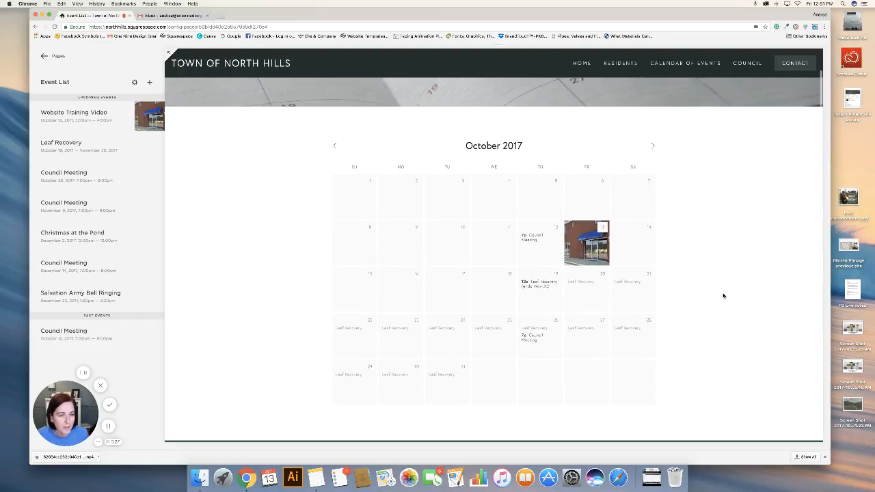
mouse_move(597, 244)
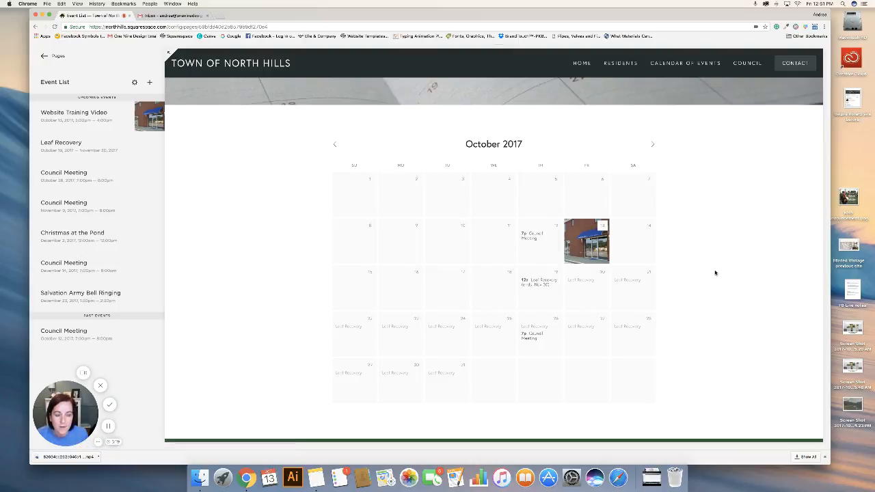
scroll(715, 273, down, 1)
scroll(715, 272, up, 1)
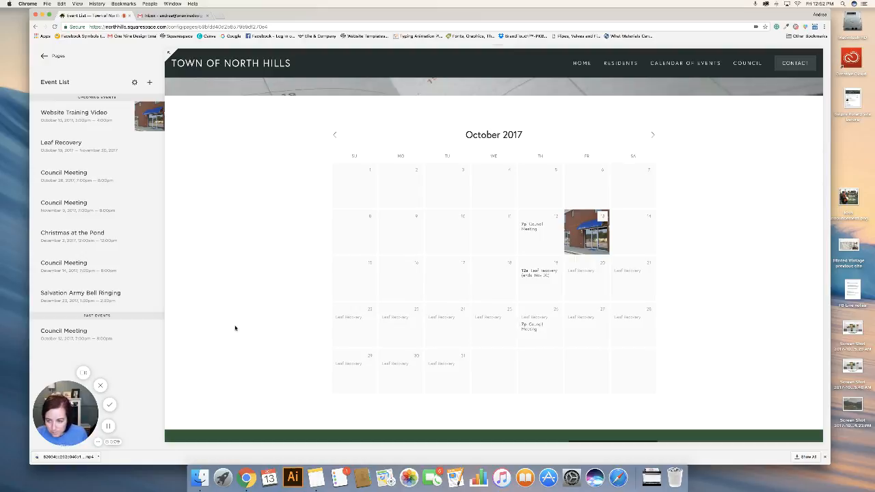
scroll(235, 328, down, 1)
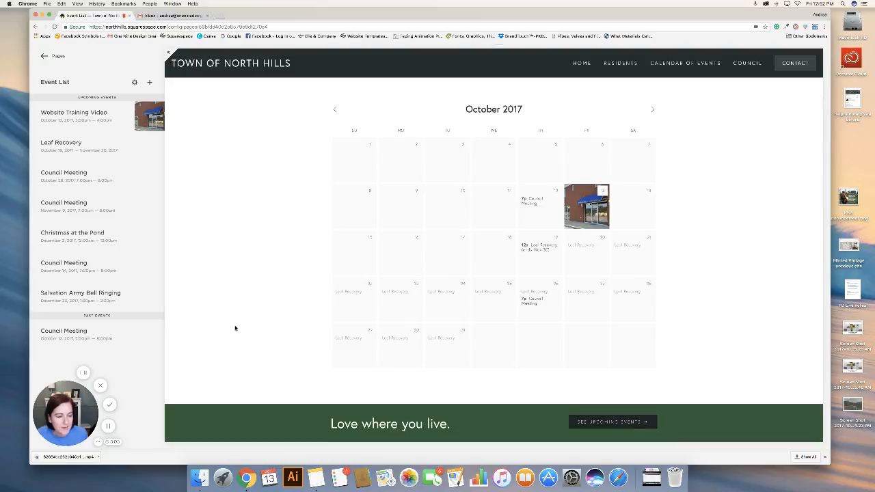
scroll(234, 328, up, 1)
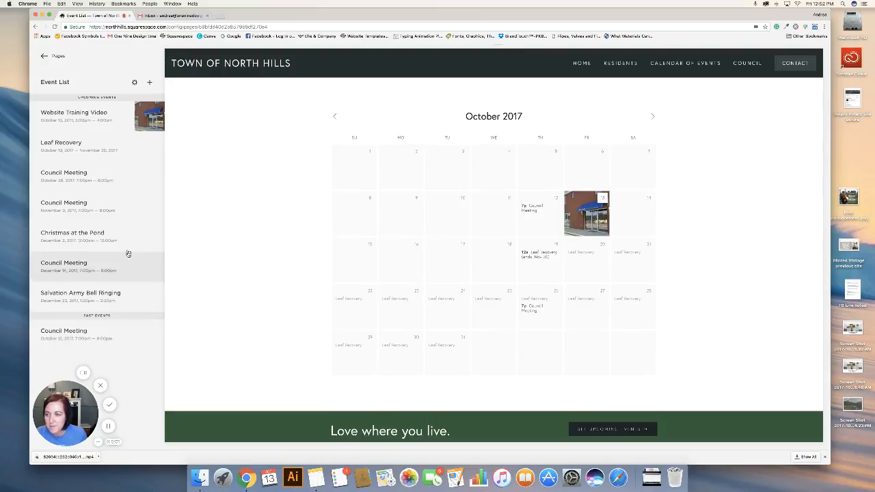
Review the October 26 Council Meeting event's options and location, duplicate the event, and close the copy's editor.
click(101, 174)
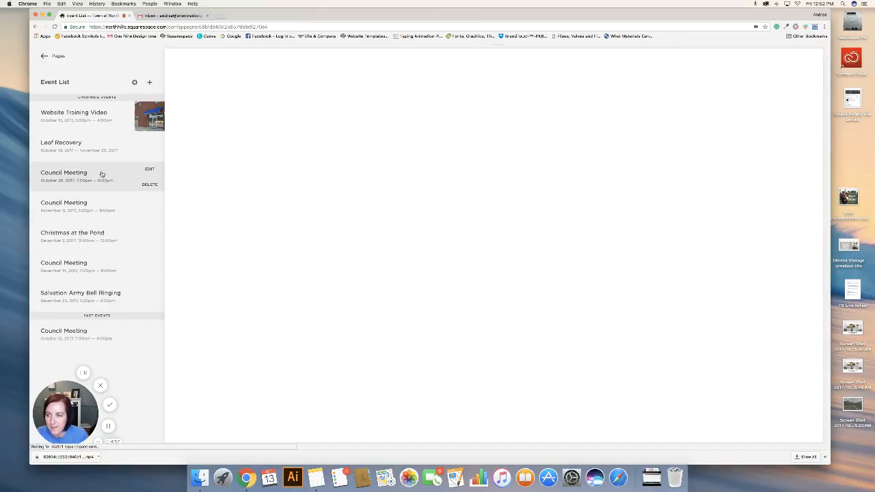
click(150, 171)
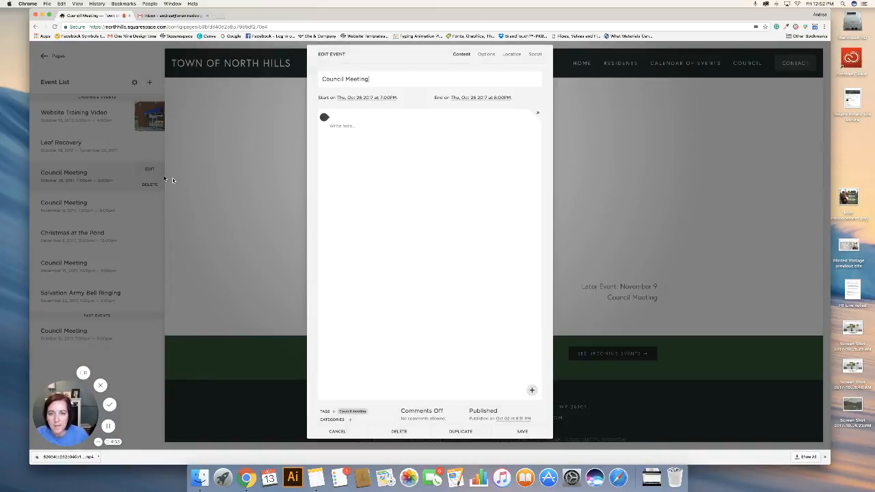
click(486, 54)
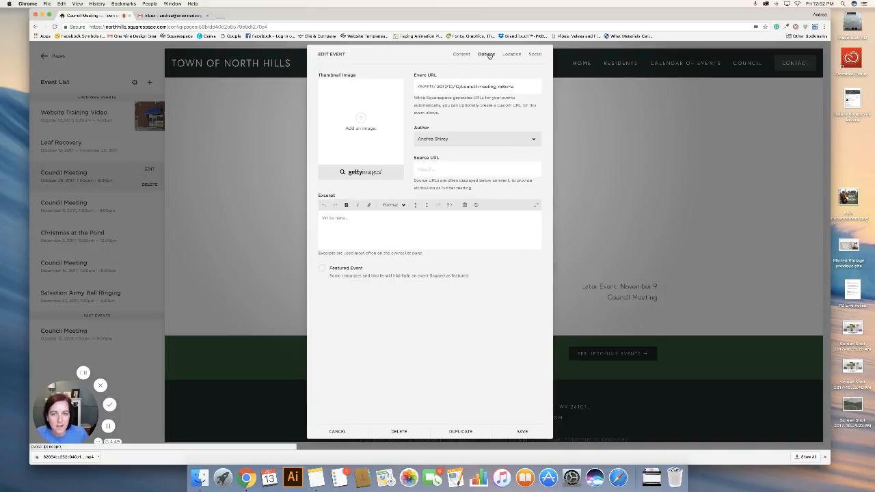
click(511, 54)
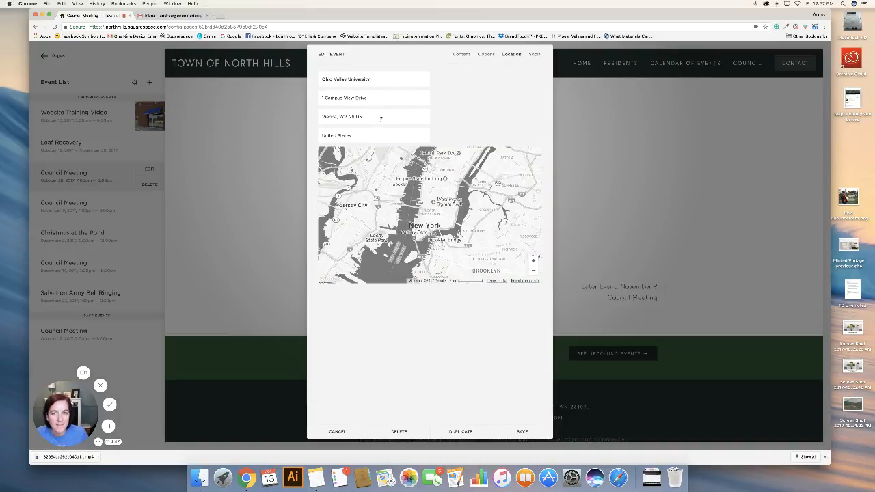
click(485, 58)
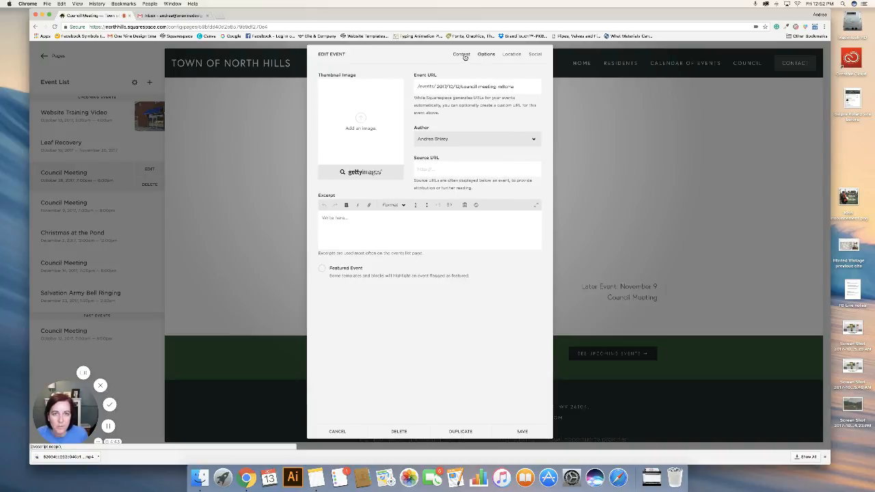
click(462, 55)
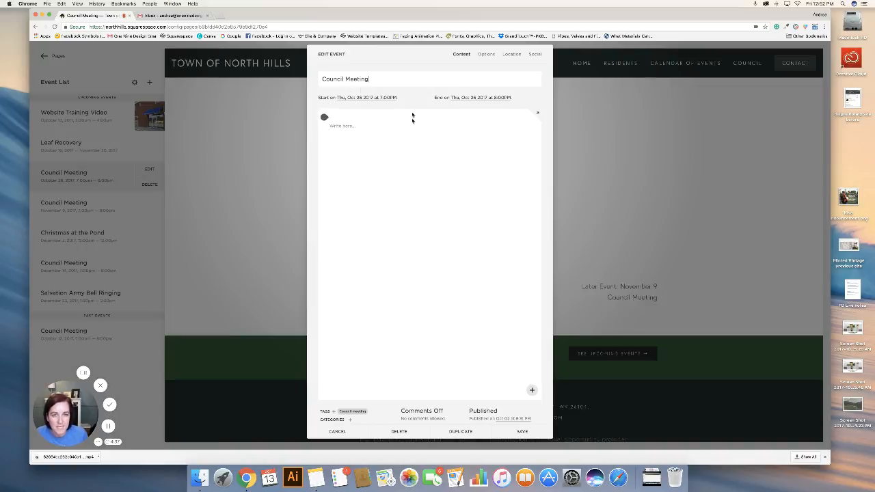
click(460, 432)
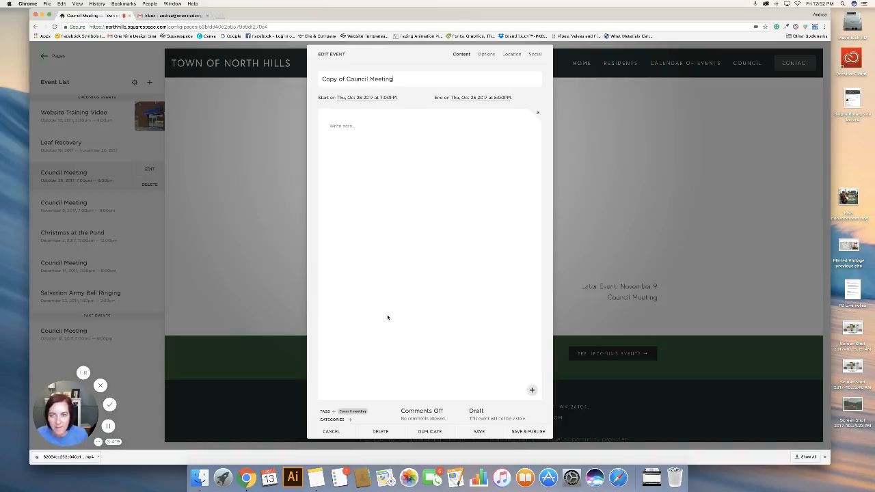
click(331, 432)
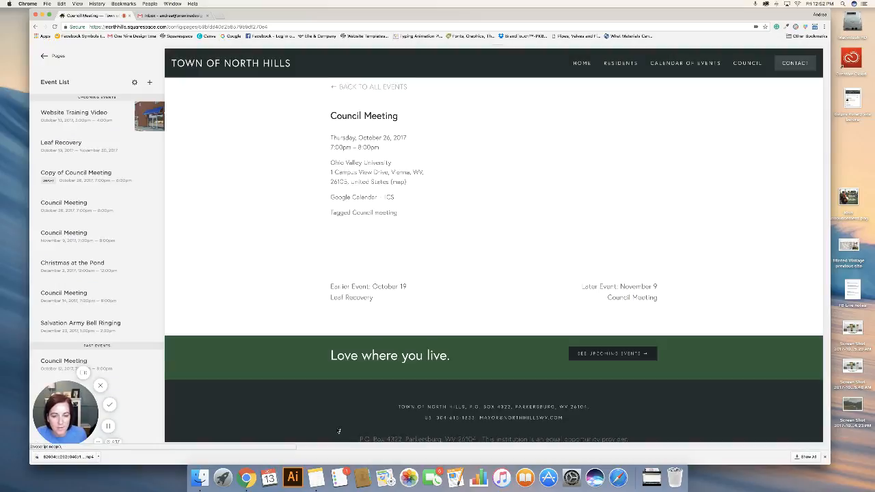